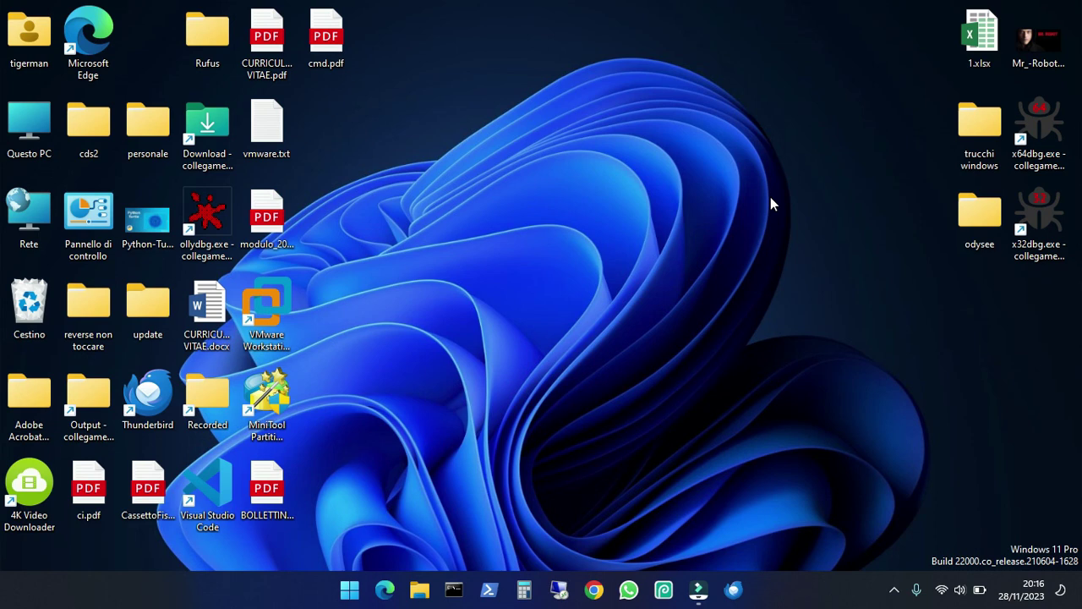
# Step: Open the user's temporary files folder by searching for %temp% in Windows search
pyautogui.click(350, 589)
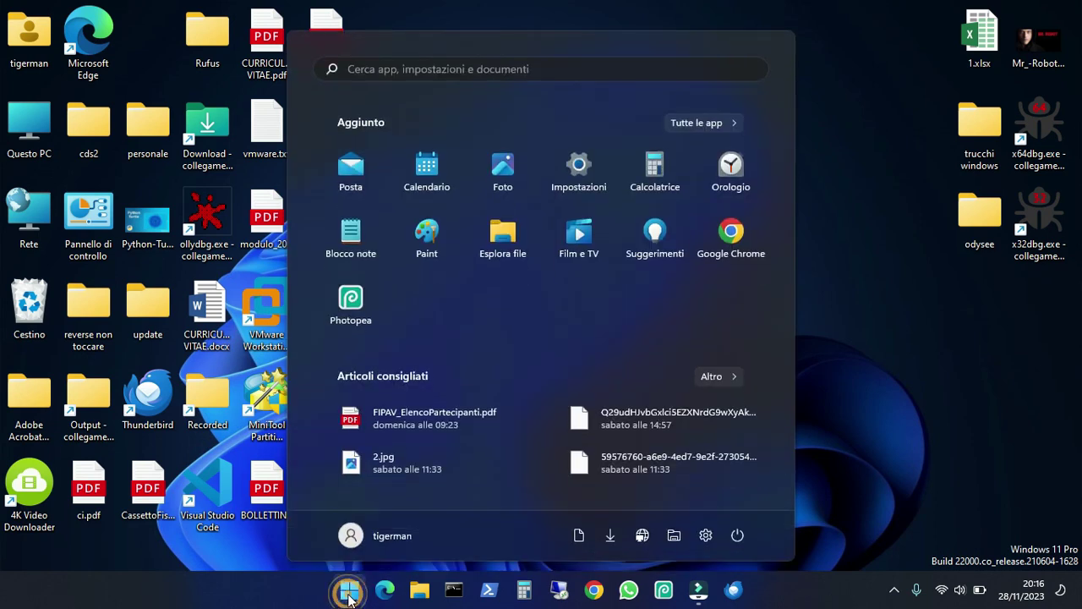
pyautogui.click(411, 71)
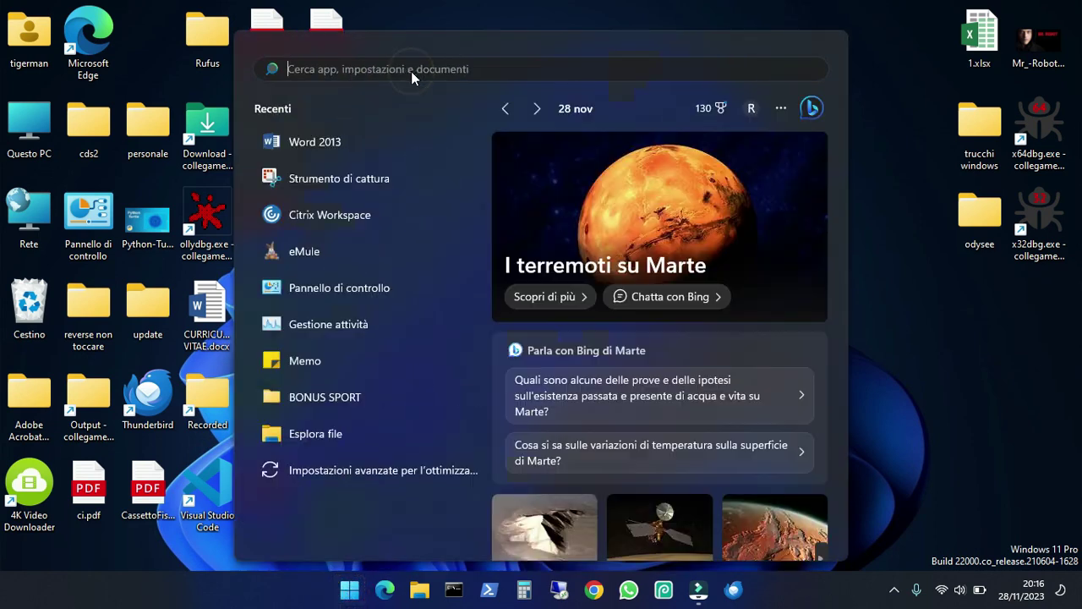
pyautogui.write('%appdata% file')
pyautogui.press('Escape')
pyautogui.write('%appdata%')
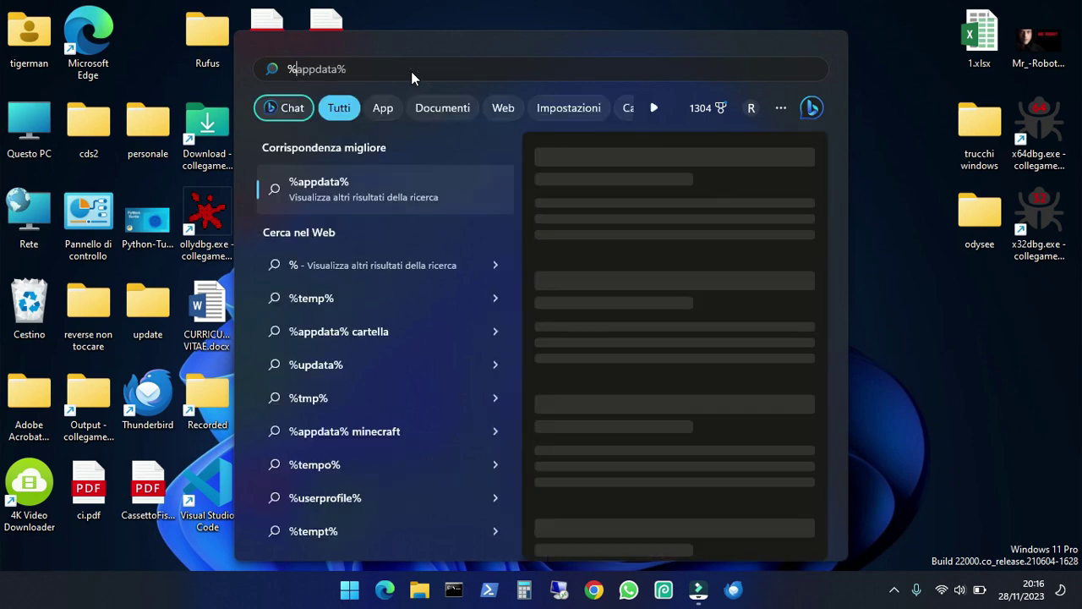
pyautogui.hotkey('ctrl', 'a')
pyautogui.write('%temp%')
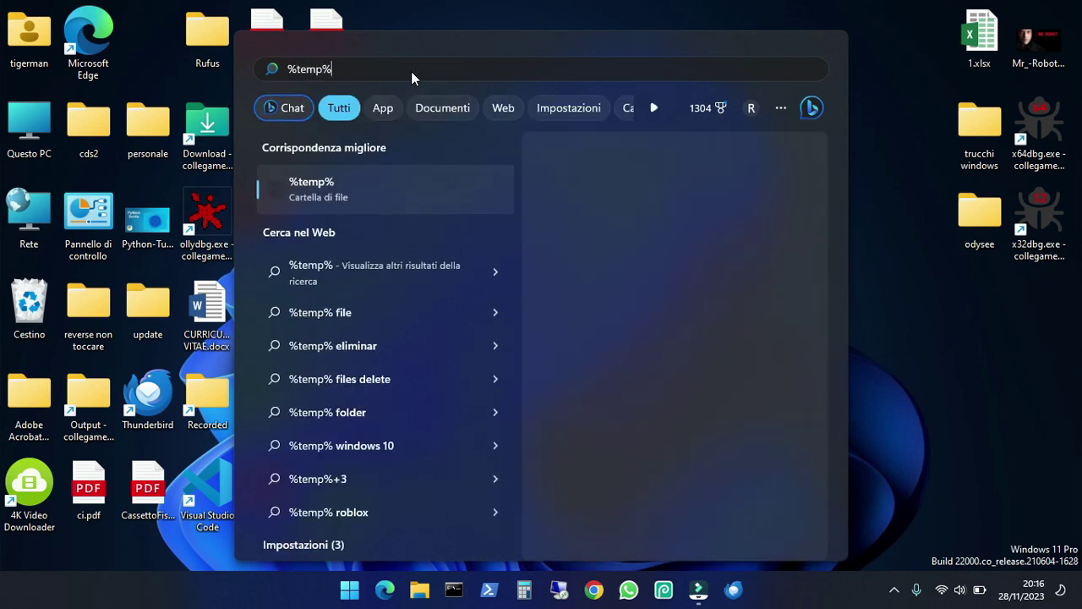
pyautogui.press('Return')
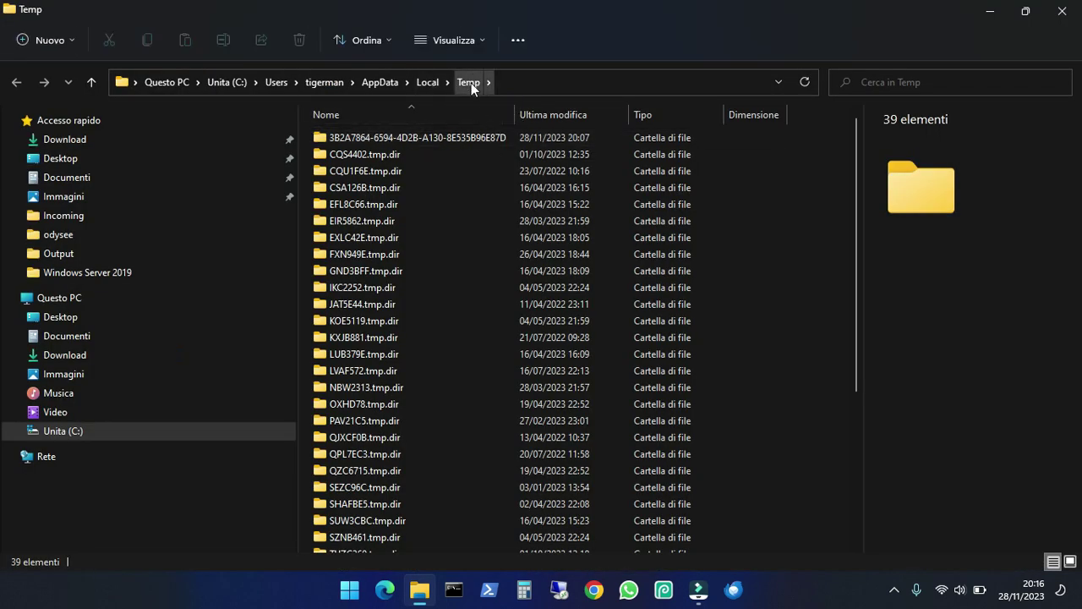
# Step: Select all items in the Temp folder and display the folder's full path in the address
pyautogui.click(423, 141)
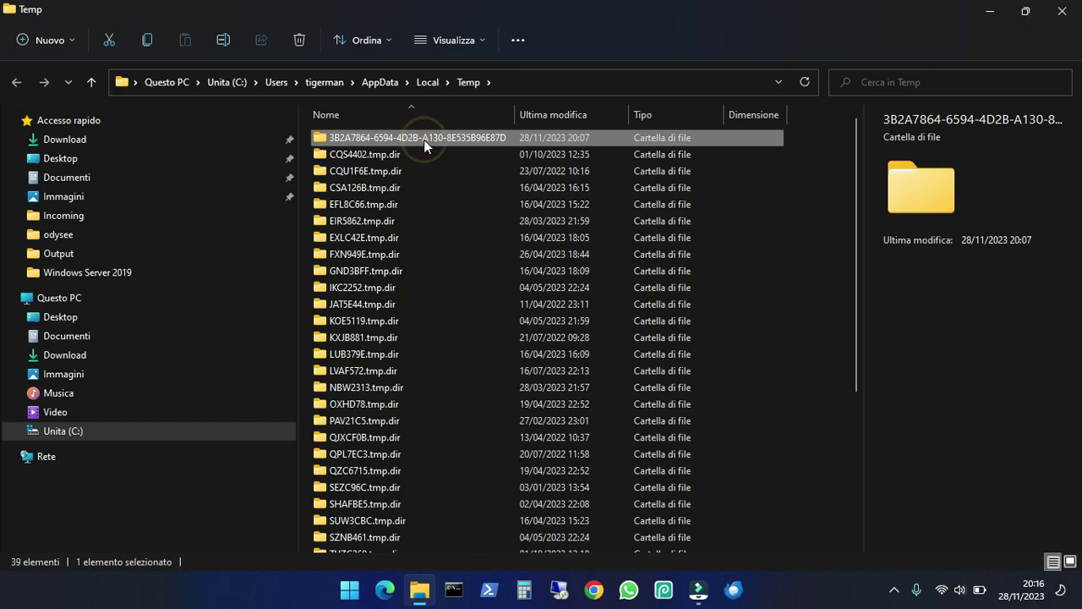
pyautogui.hotkey('ctrl', 'a')
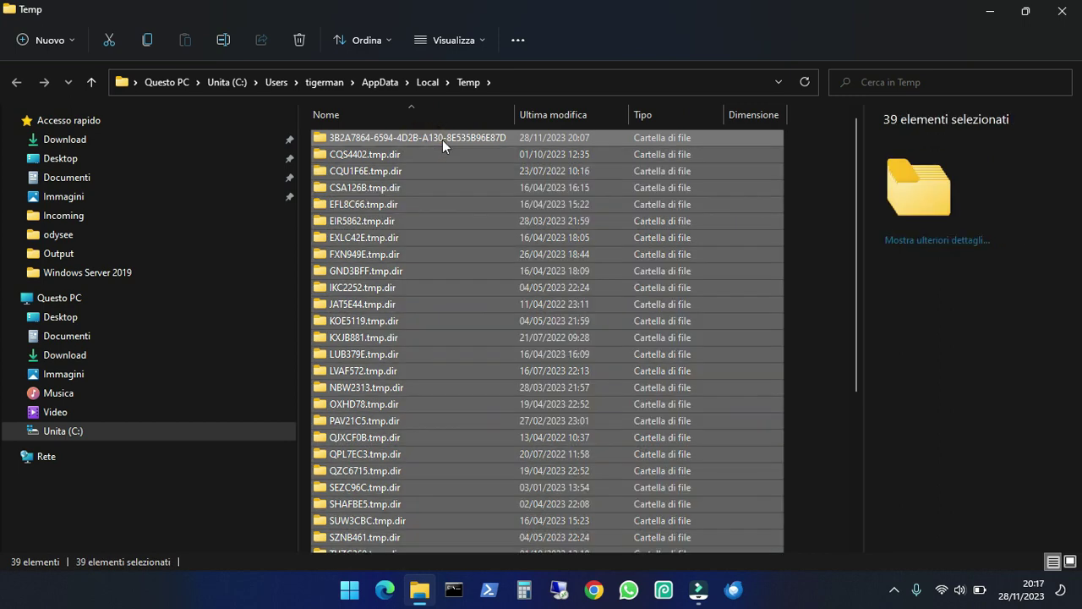
pyautogui.click(489, 82)
pyautogui.click(494, 80)
pyautogui.click(513, 79)
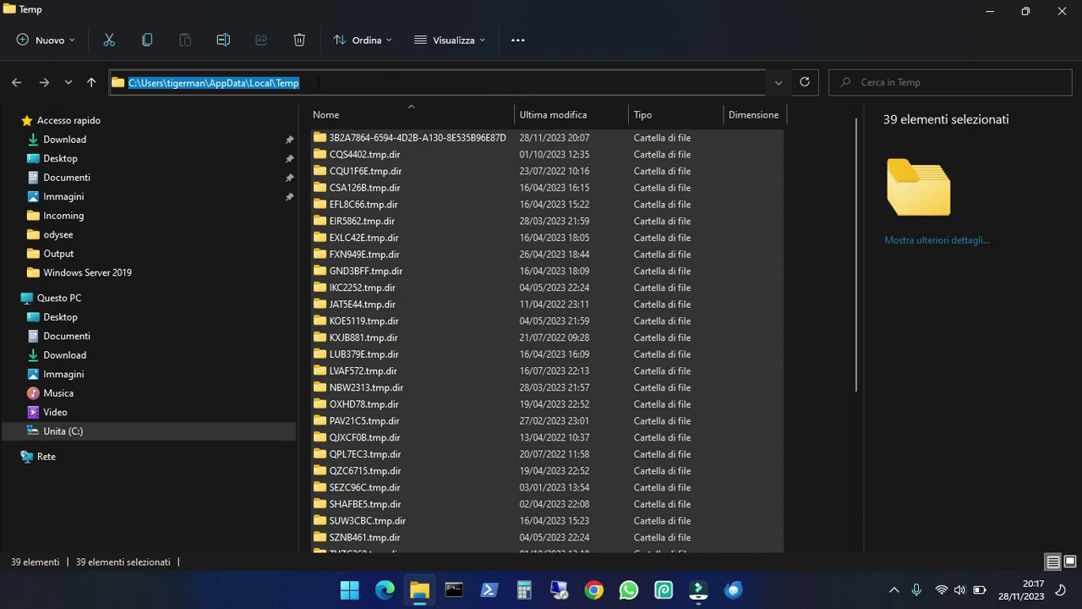
pyautogui.click(318, 83)
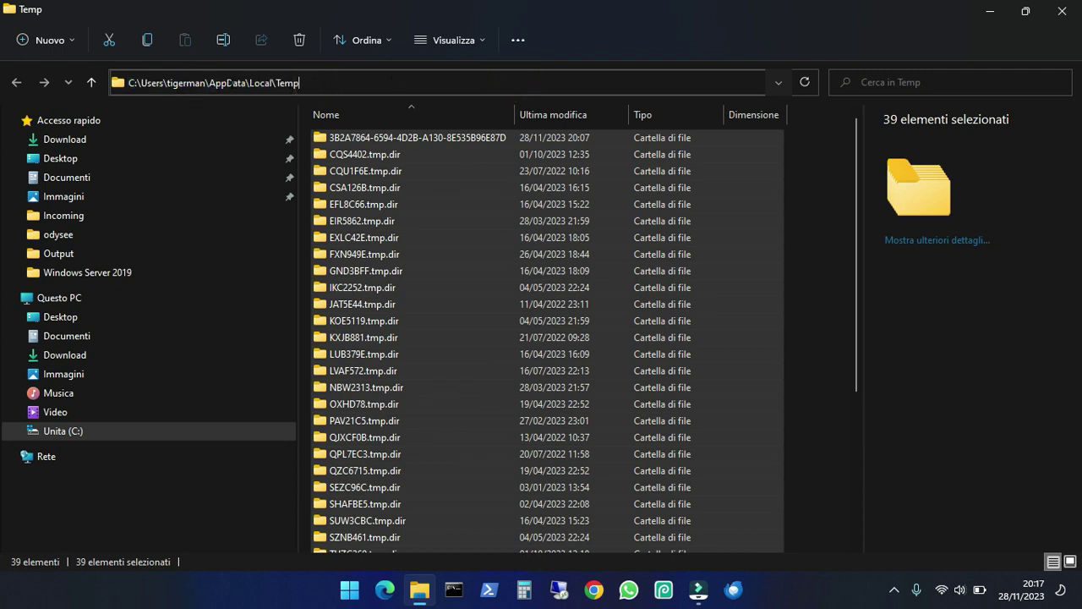
# Step: Turn off the display of hidden items (Elementi nascosti) in the Temp folder's view options
pyautogui.click(483, 40)
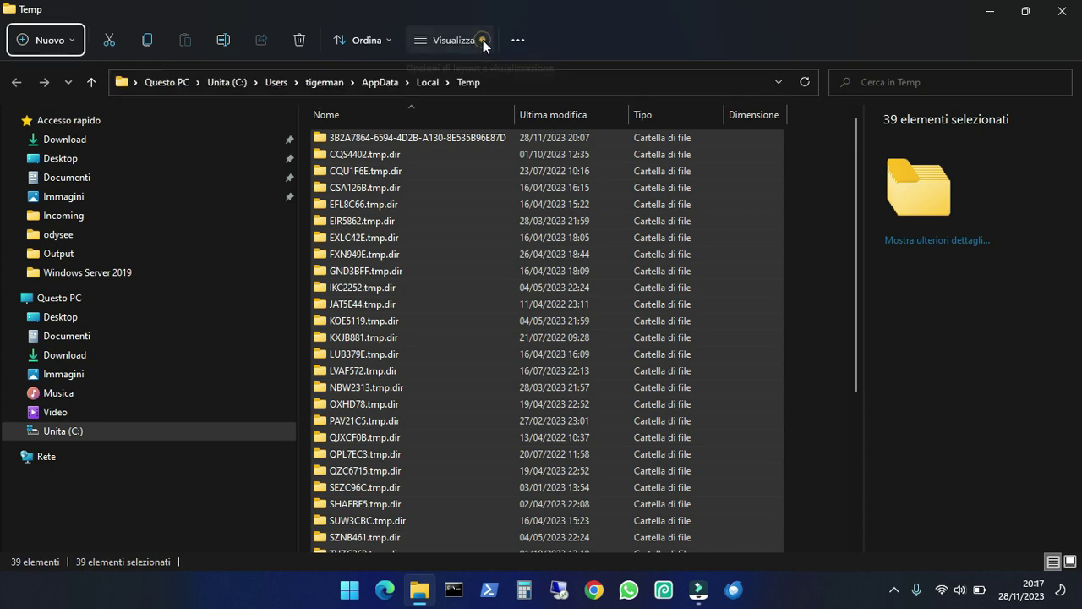
pyautogui.moveTo(512, 310)
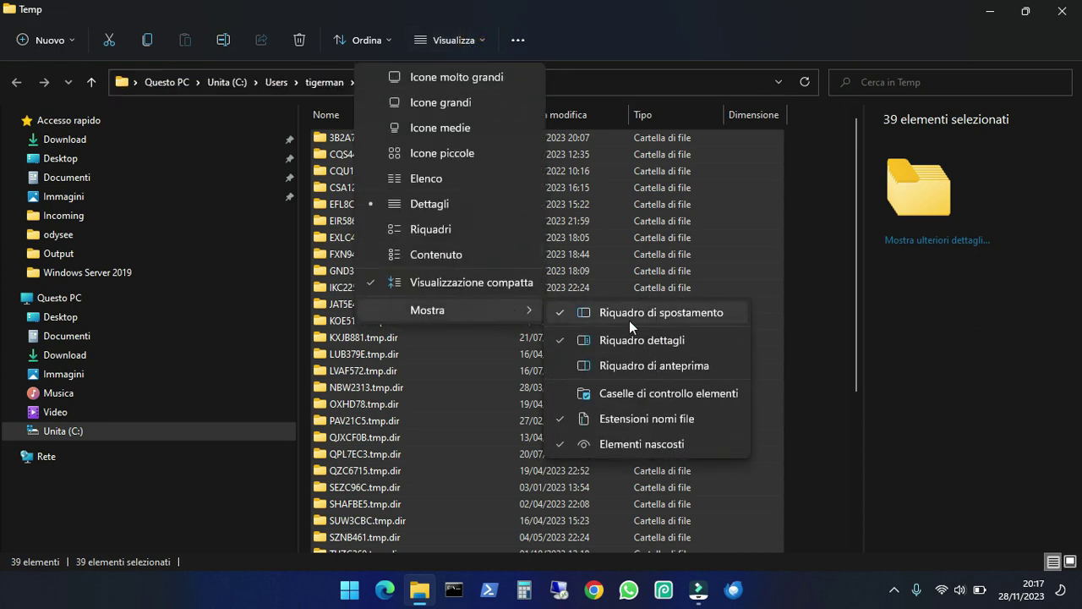
pyautogui.click(659, 444)
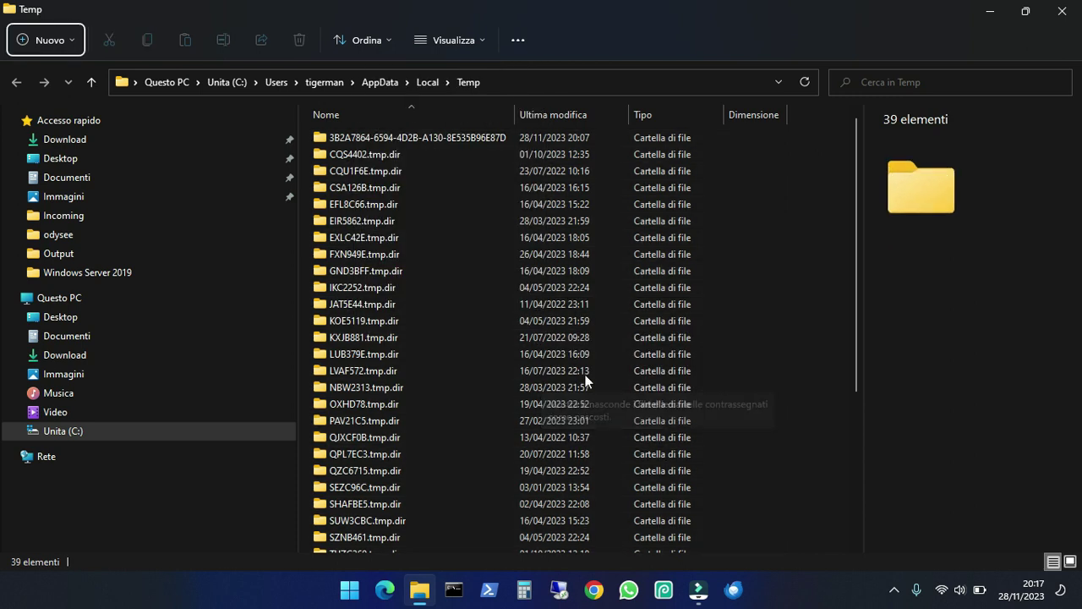
# Step: Go to the user's profile folder under C:\Users and turn on the display of hidden items (Elementi nascosti)
pyautogui.click(275, 81)
pyautogui.doubleClick(341, 150)
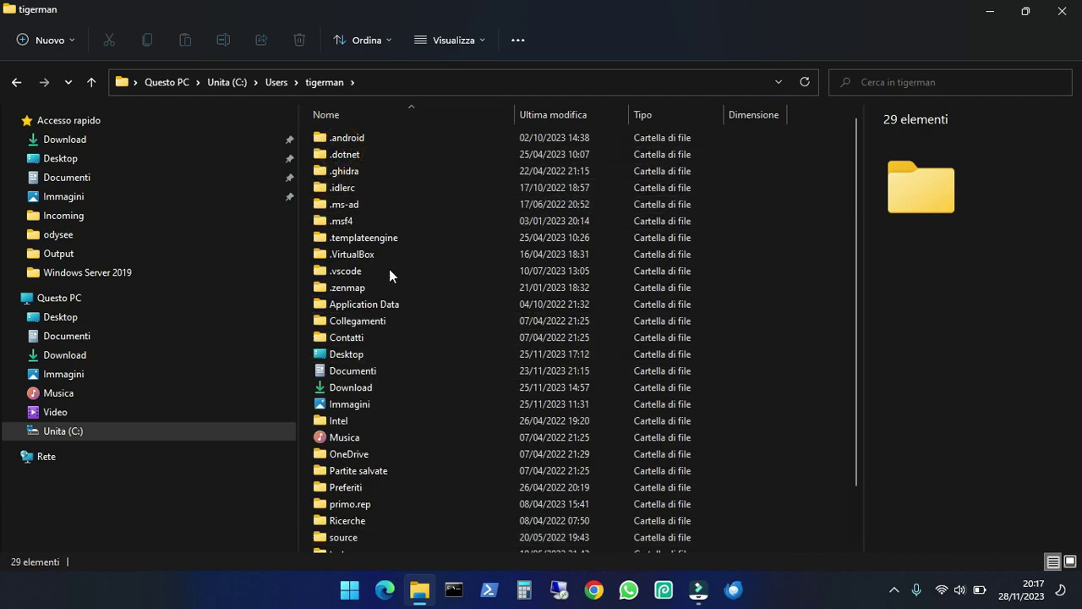
pyautogui.click(486, 39)
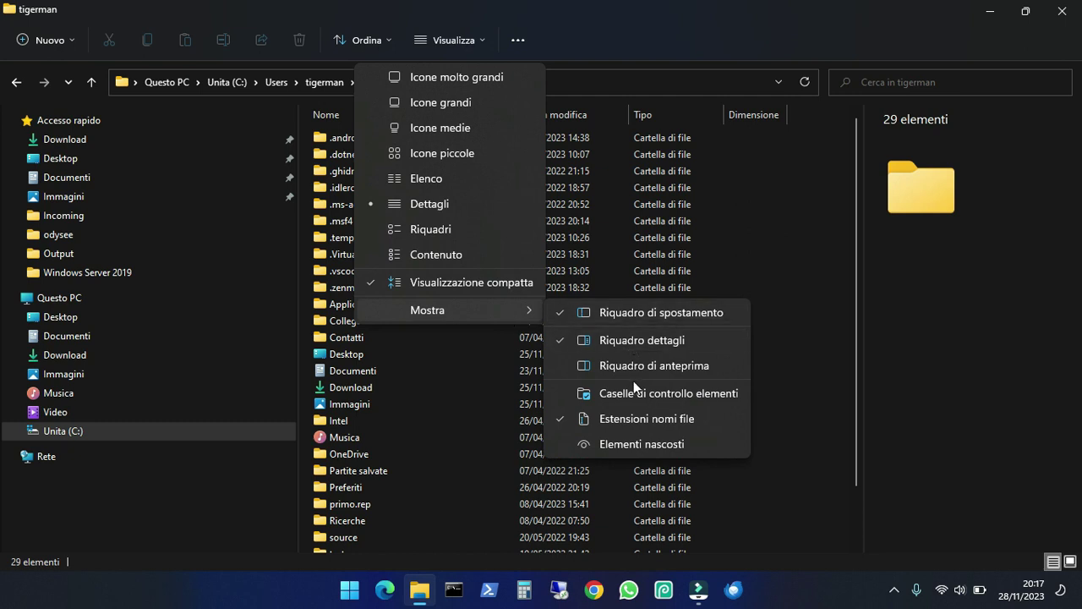
pyautogui.click(659, 444)
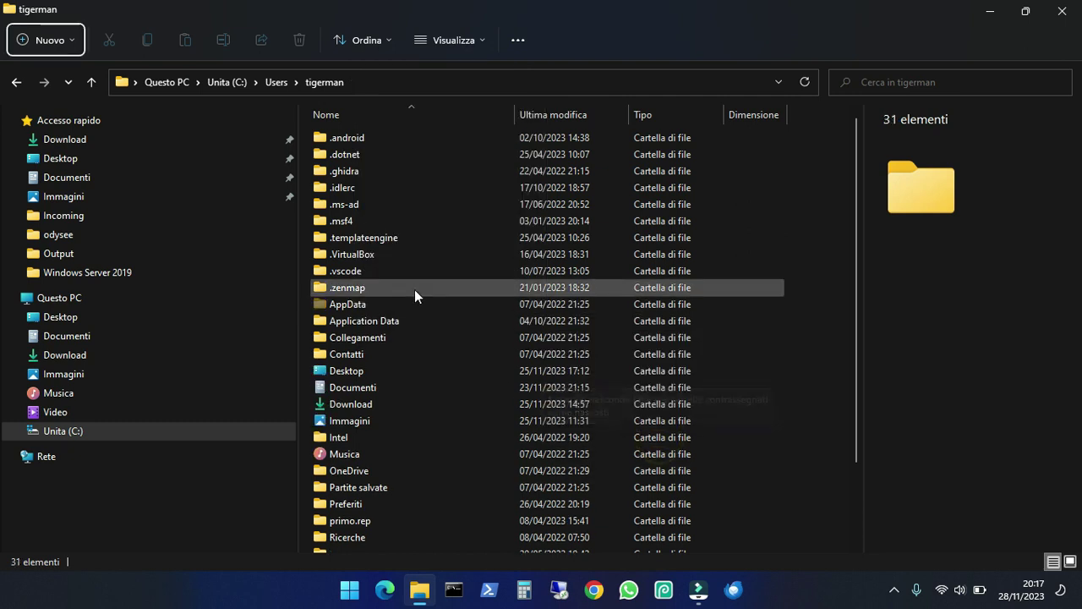
# Step: Browse through AppData and Local to the Temp folder, and close the window
pyautogui.doubleClick(356, 305)
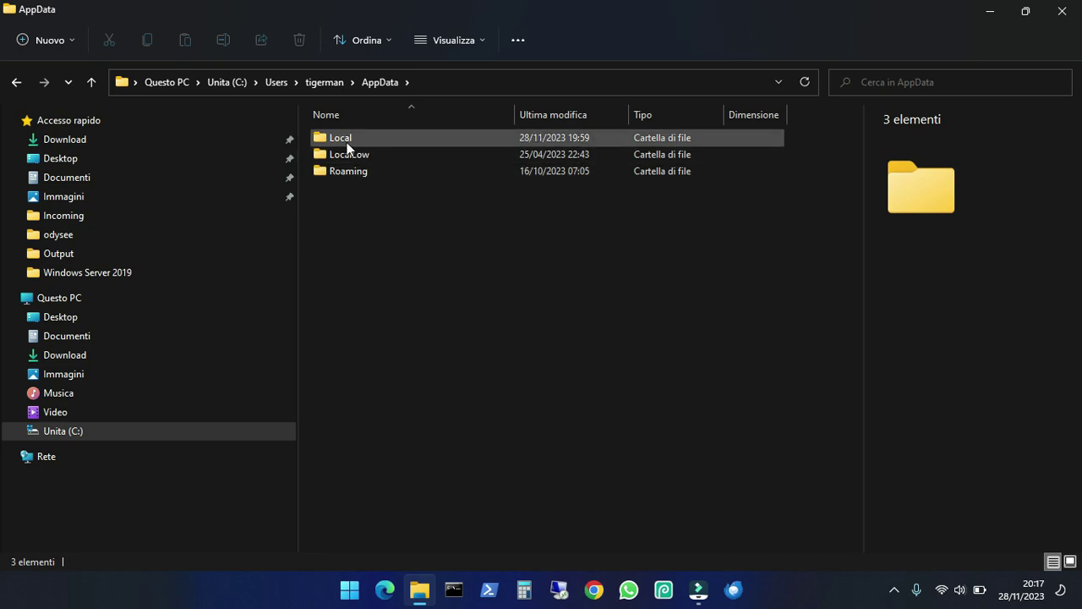
pyautogui.click(344, 142)
pyautogui.doubleClick(343, 141)
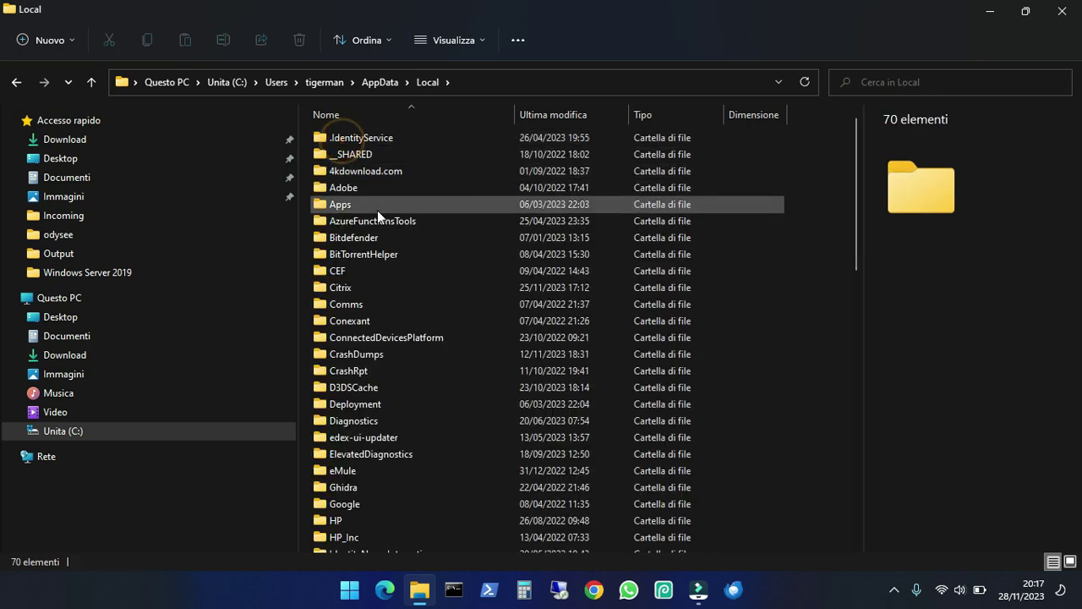
pyautogui.scroll(-10, 364, 370)
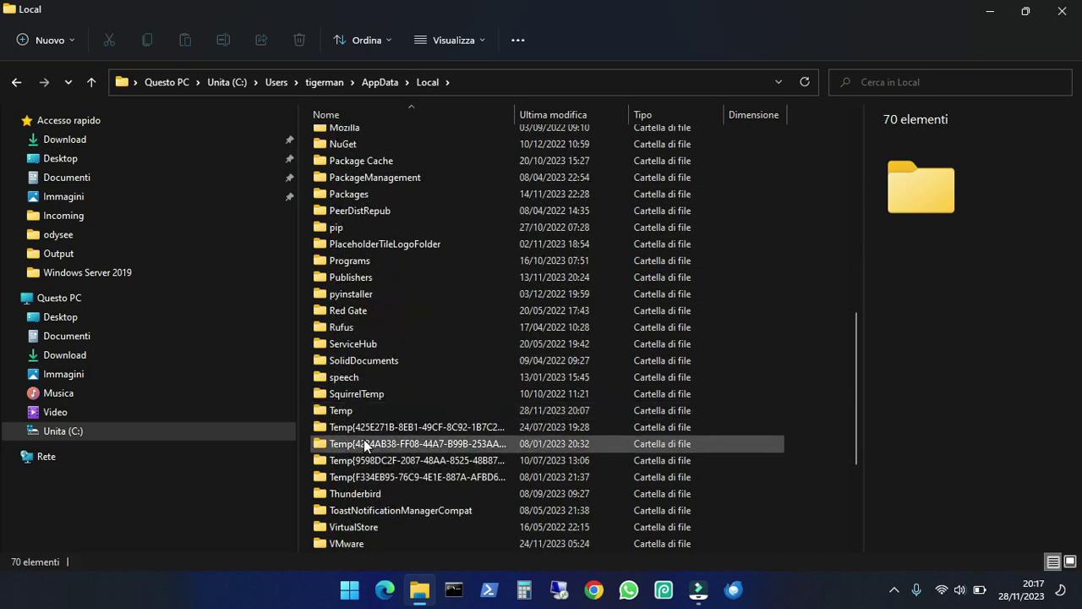
pyautogui.doubleClick(365, 409)
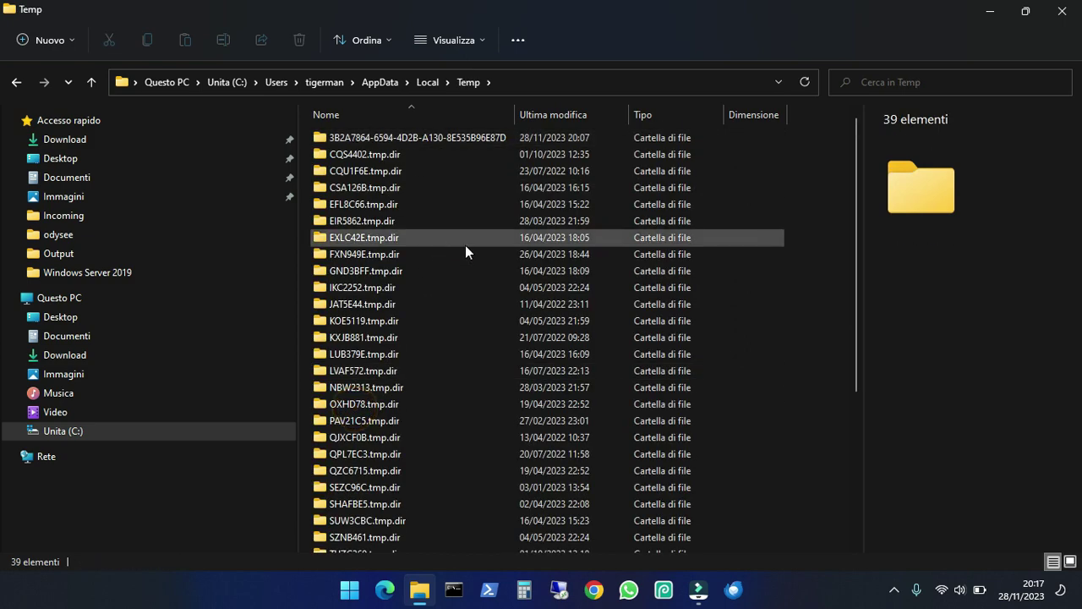
pyautogui.click(1062, 10)
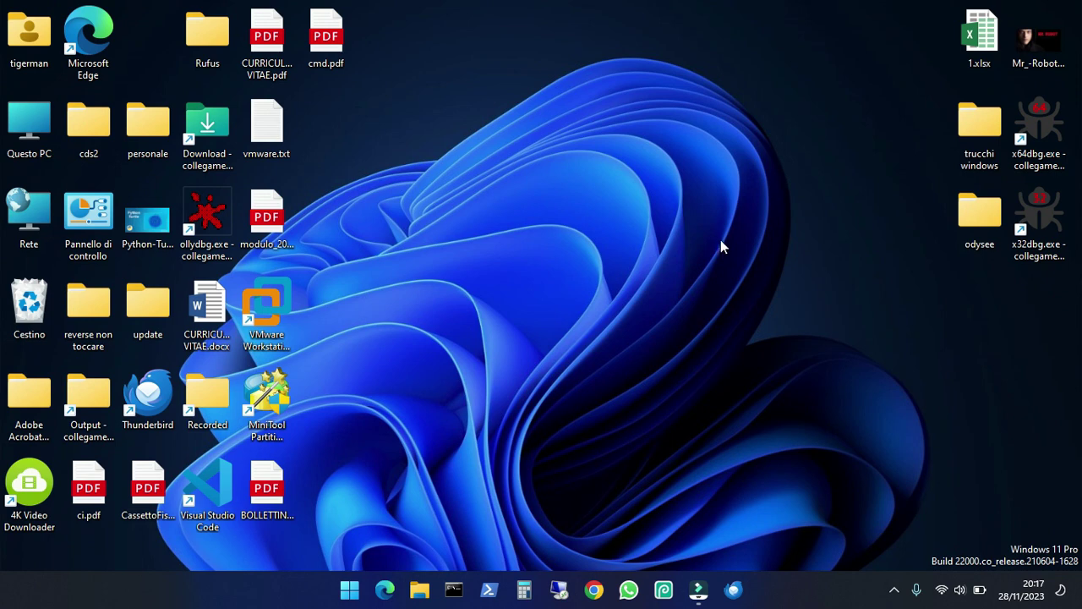
# Step: Open the File temporanei page in the Archiviazione system settings and review all the file categories offered for removal
pyautogui.click(350, 590)
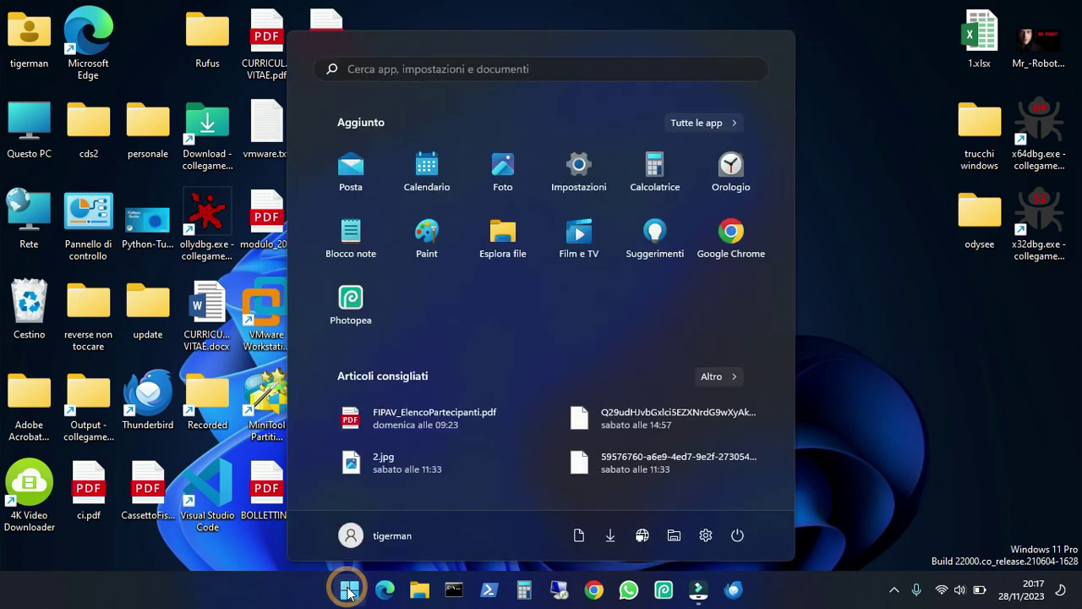
pyautogui.click(713, 536)
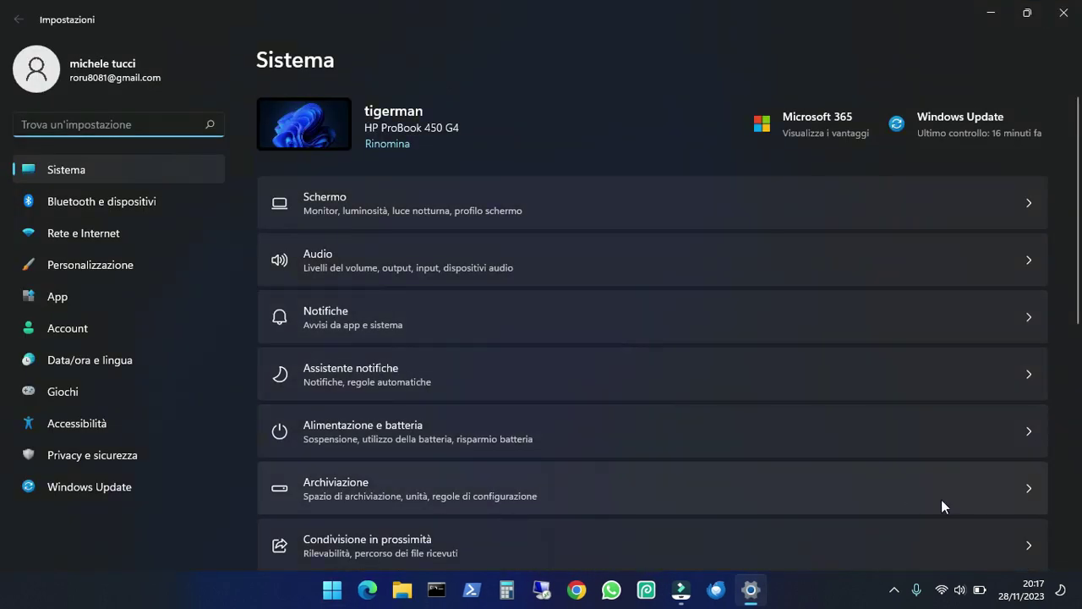
pyautogui.click(1026, 491)
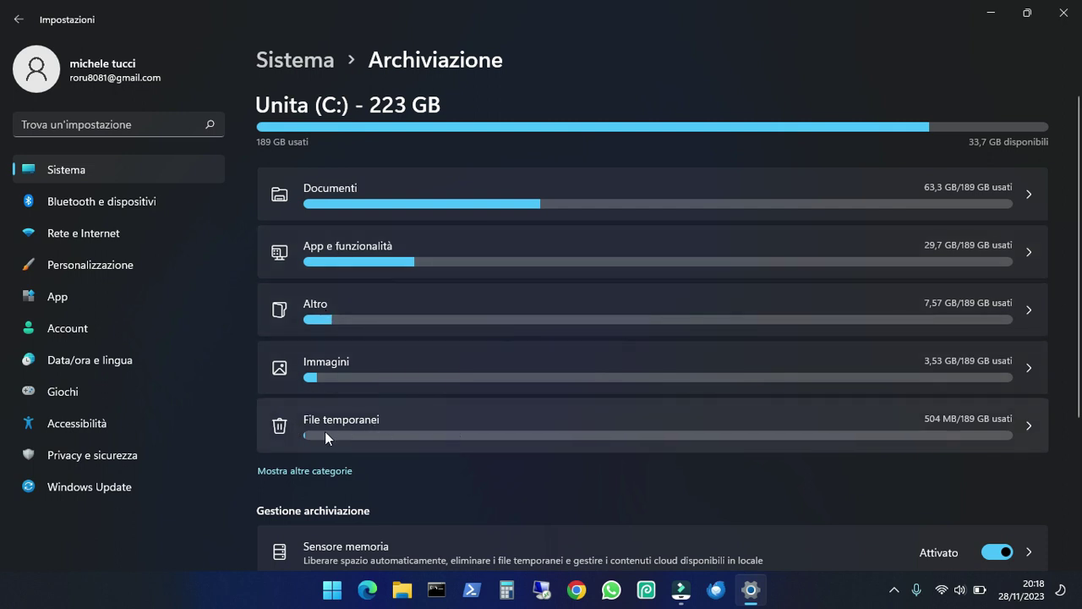
pyautogui.click(1030, 425)
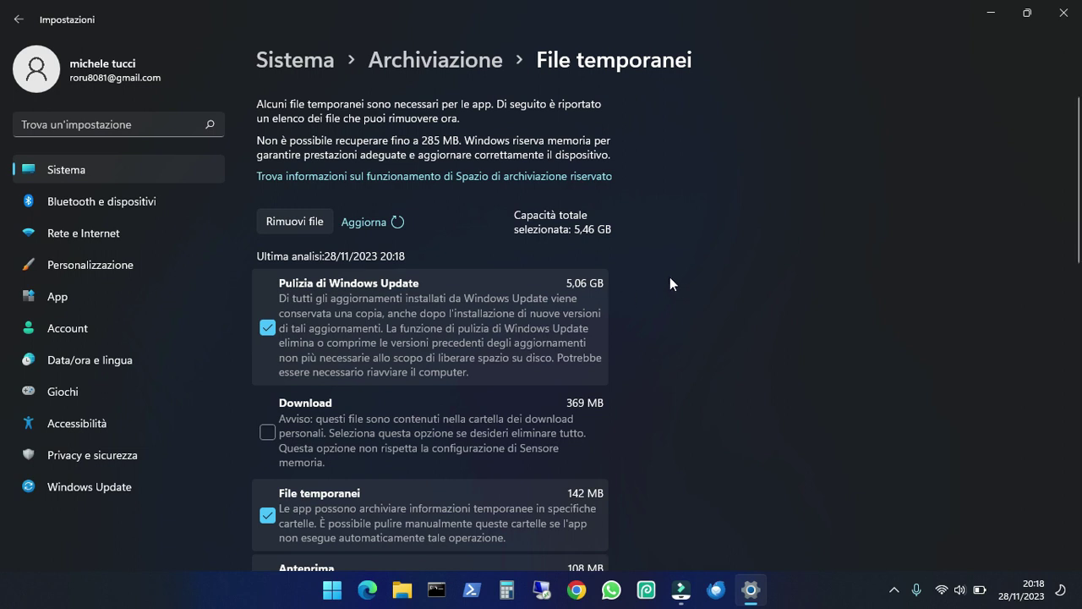
pyautogui.scroll(-3, 674, 310)
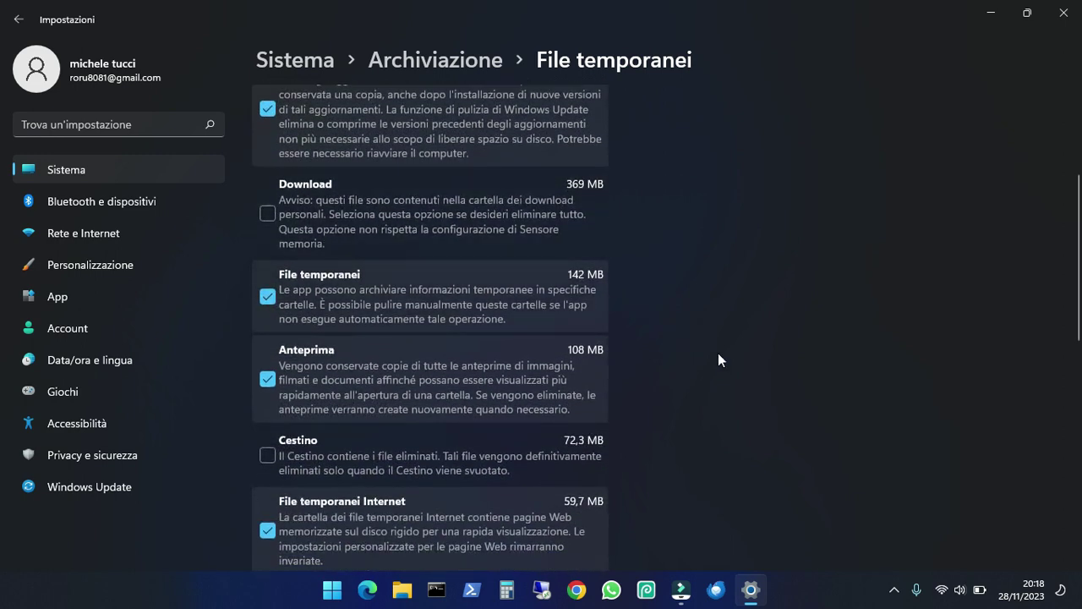
pyautogui.scroll(-6, 714, 346)
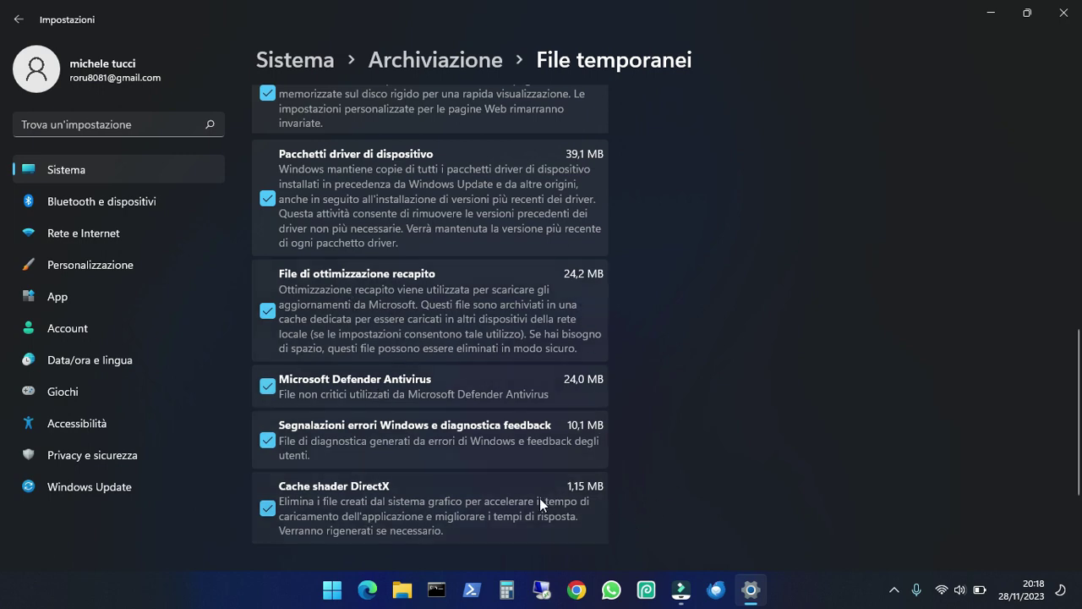
pyautogui.scroll(2, 661, 485)
pyautogui.scroll(6, 661, 485)
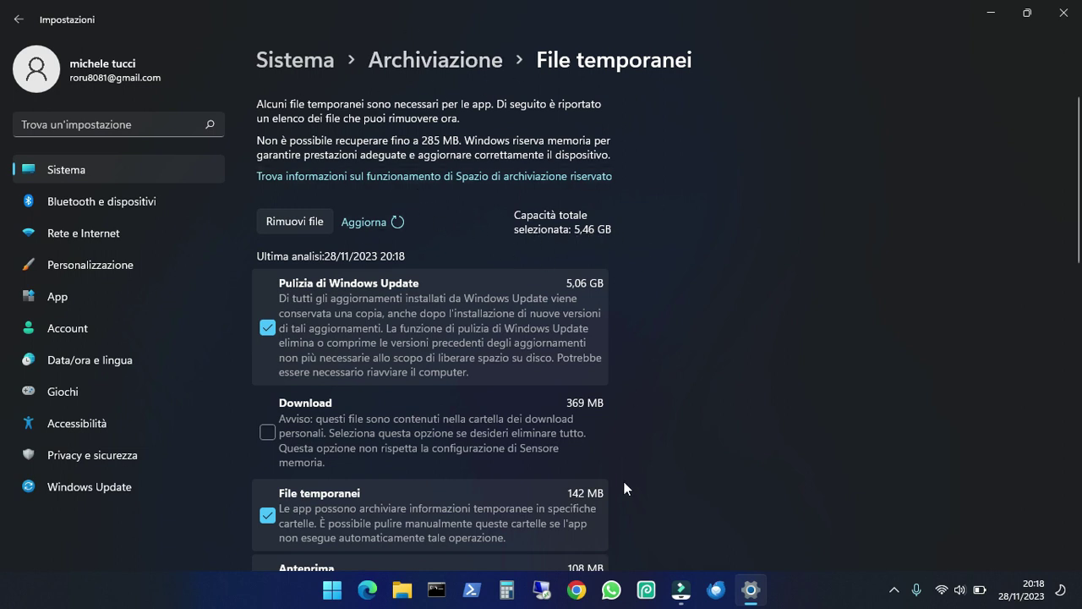
# Step: Reopen the user's temporary files folder by searching for %temp%
pyautogui.click(333, 592)
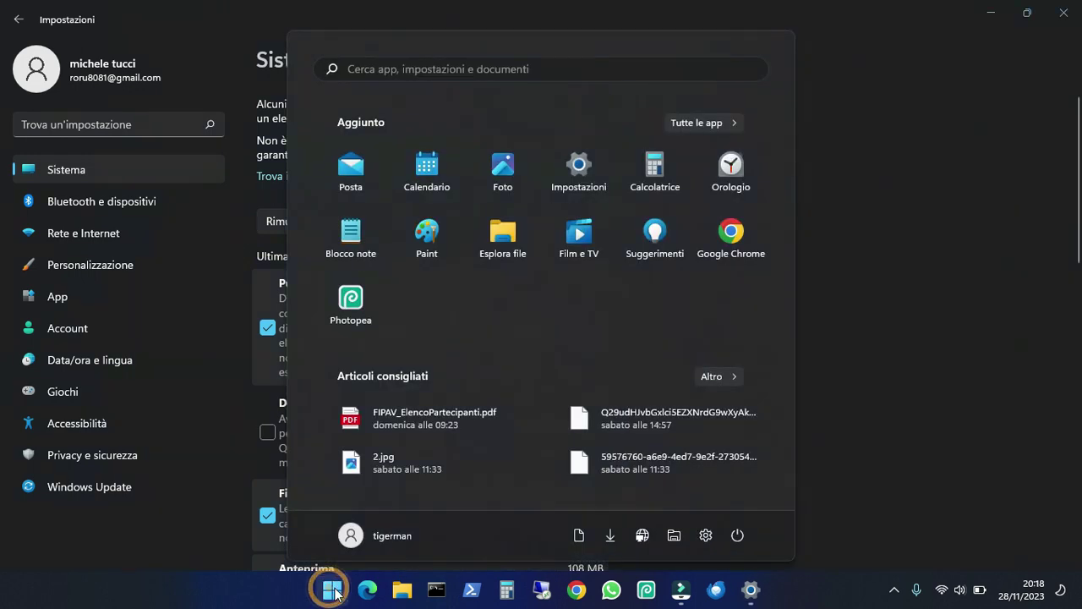
pyautogui.write('%appdata%')
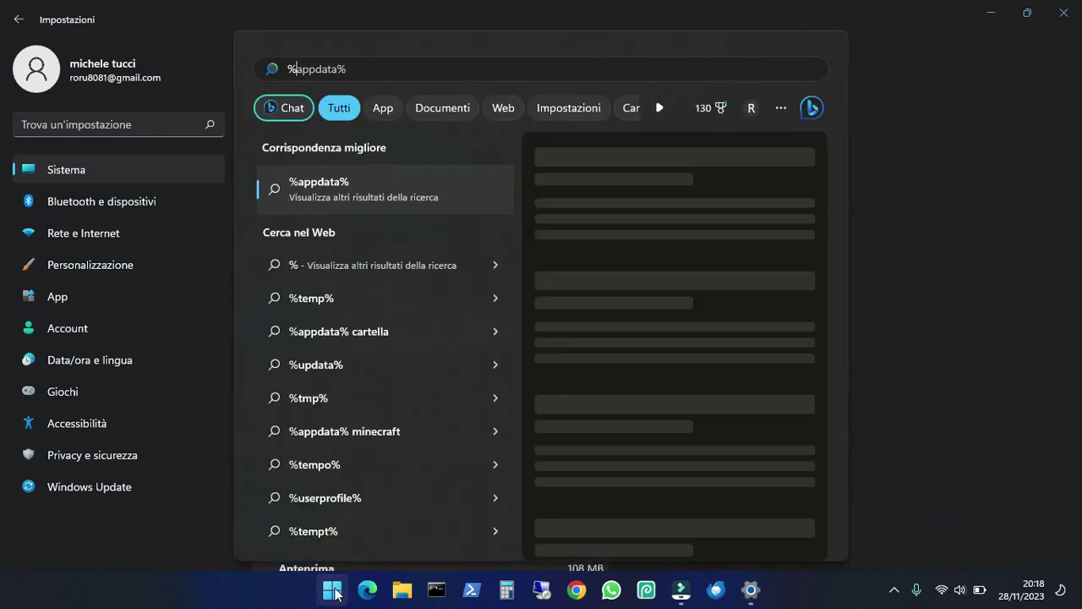
pyautogui.hotkey('ctrl', 'a')
pyautogui.write('%temp%')
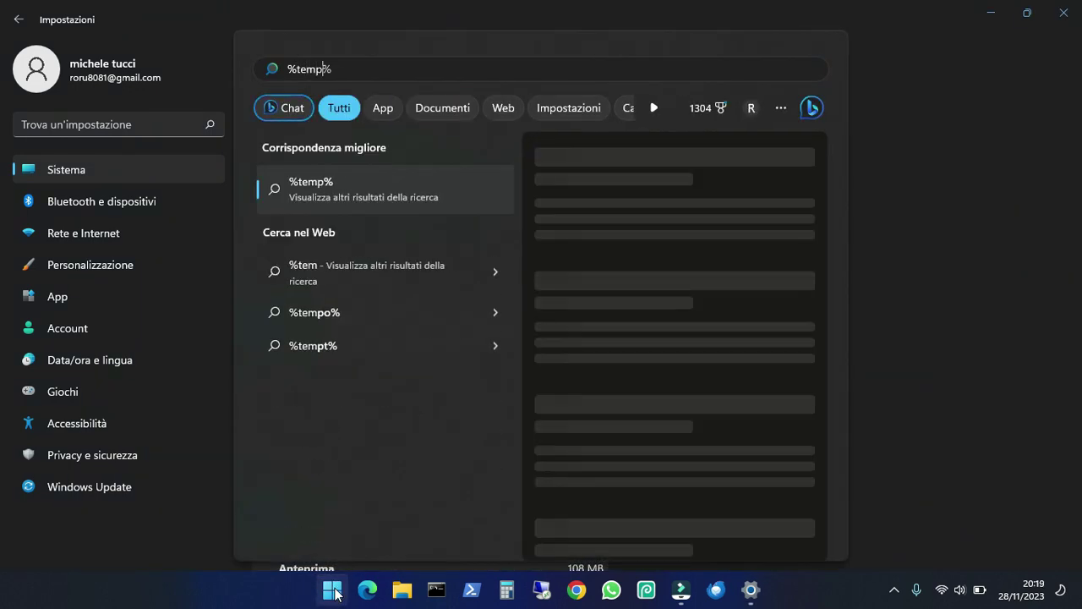
pyautogui.press('Return')
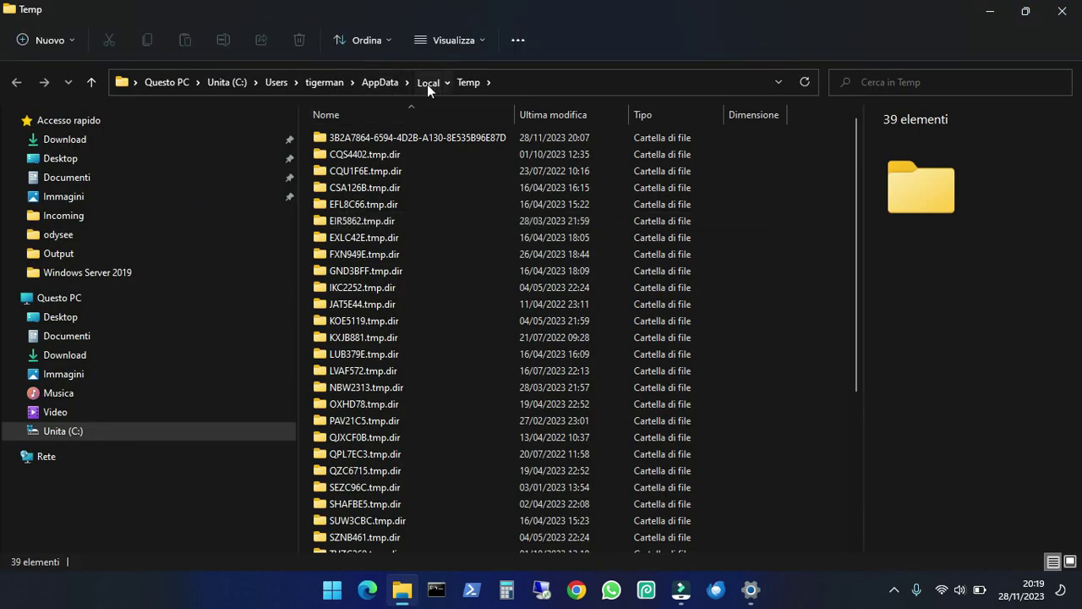
# Step: Check the Temp folder's size in its properties from the parent Local folder, and return to the Settings window
pyautogui.click(427, 82)
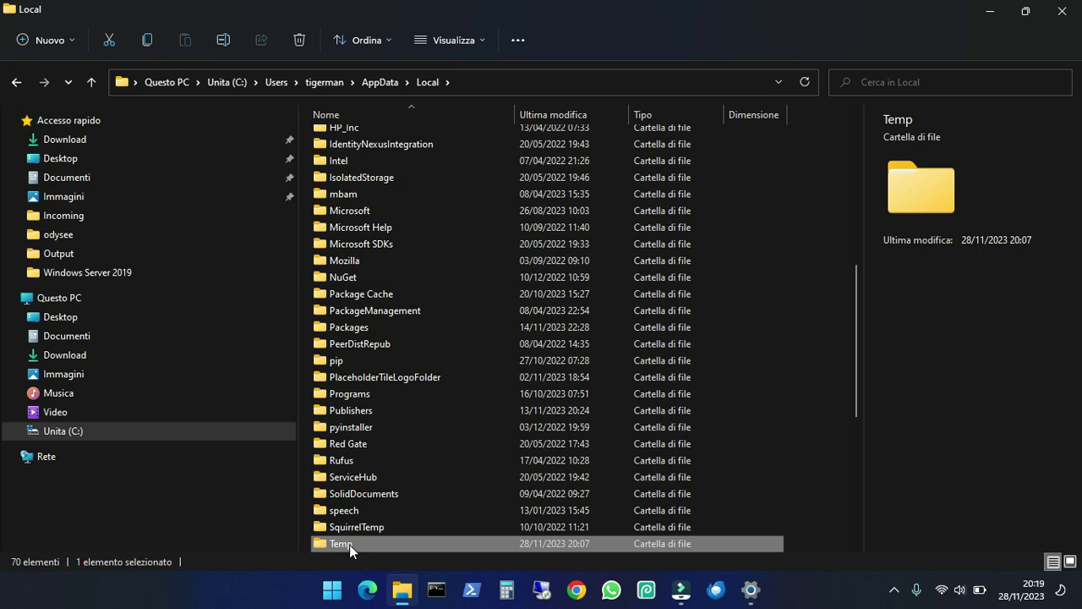
pyautogui.rightClick(349, 544)
pyautogui.click(428, 450)
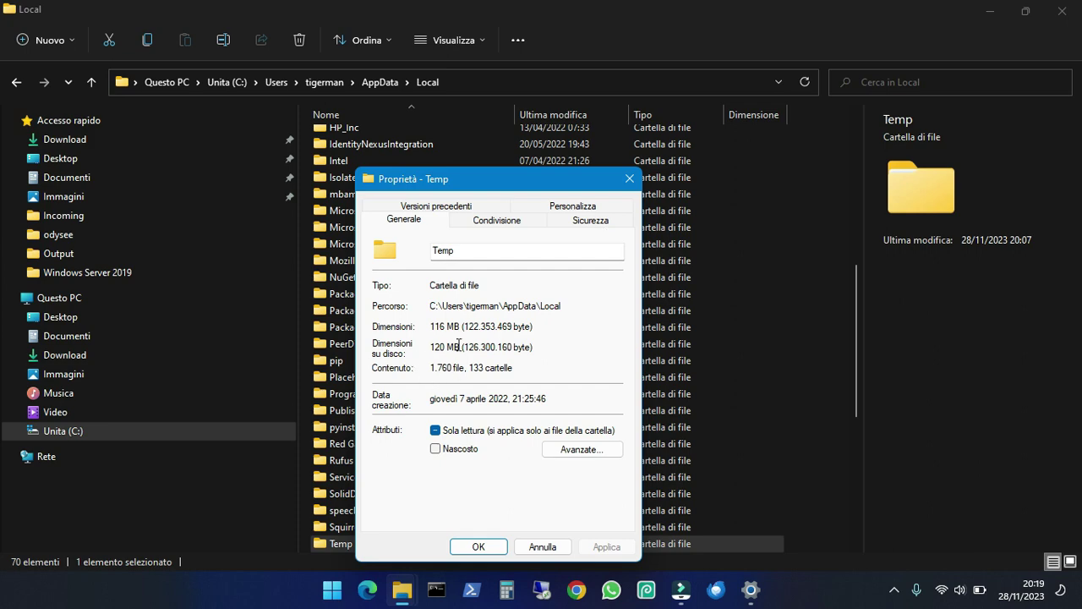
pyautogui.click(626, 178)
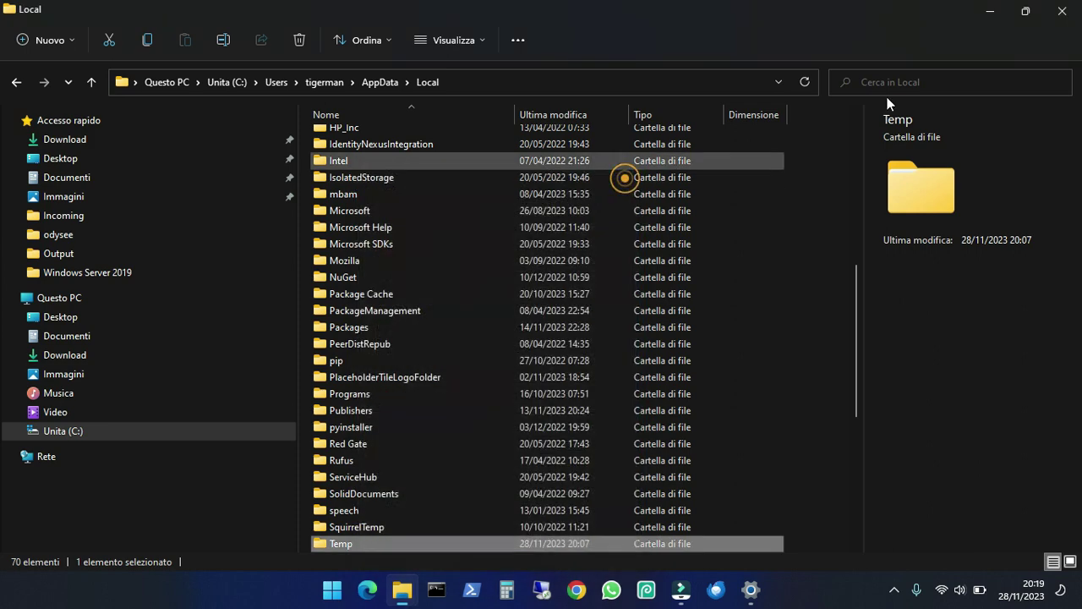
pyautogui.click(989, 11)
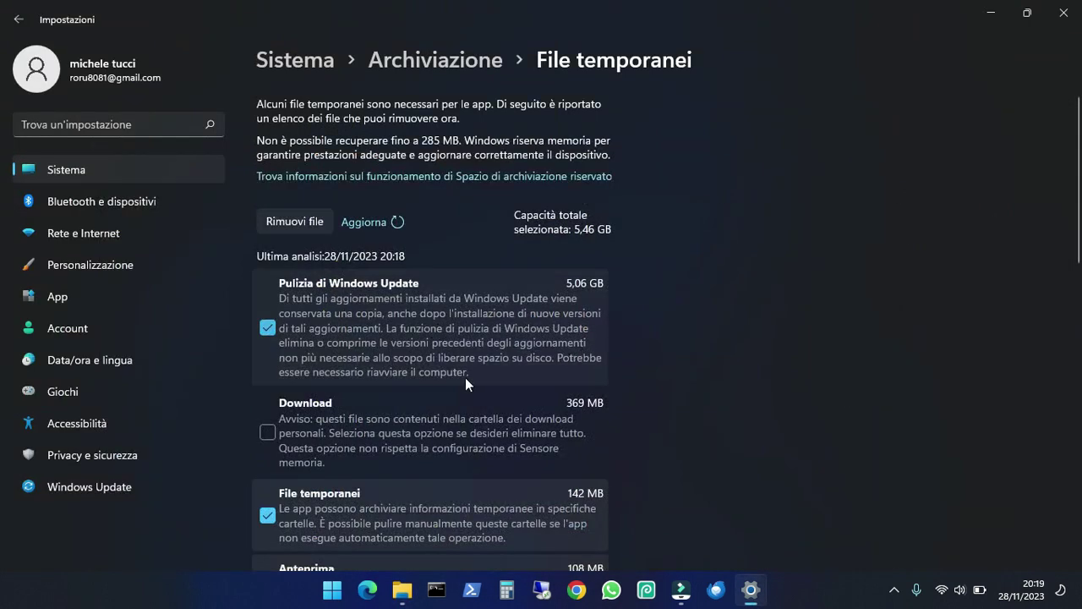
# Step: Review the selected categories on the File temporanei page, remove the selected files with confirmation, and minimise the Settings window
pyautogui.scroll(-2, 465, 377)
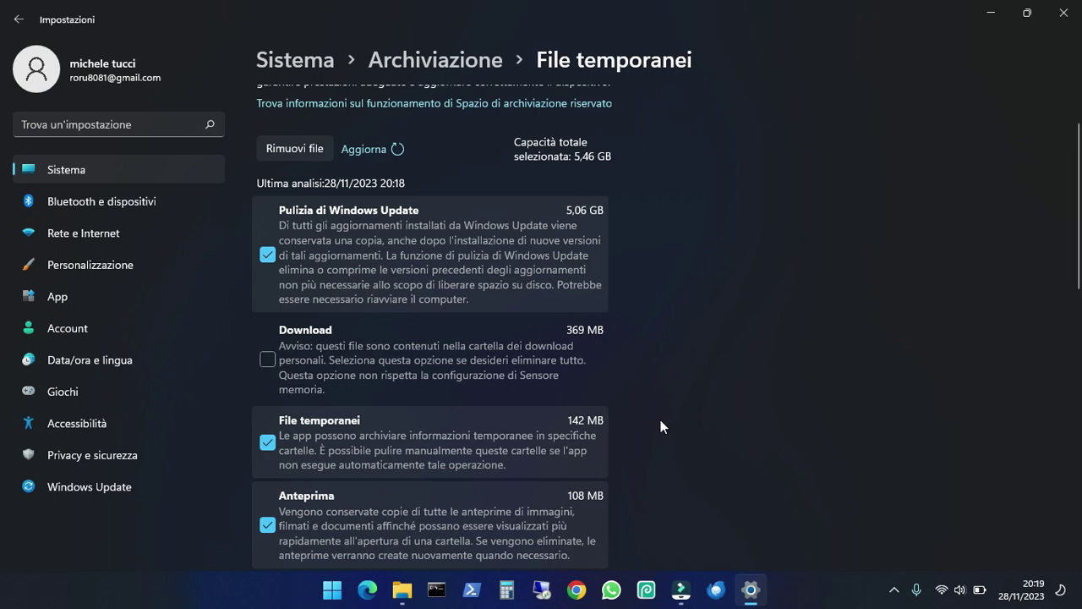
pyautogui.scroll(-5, 660, 419)
pyautogui.scroll(-3, 641, 351)
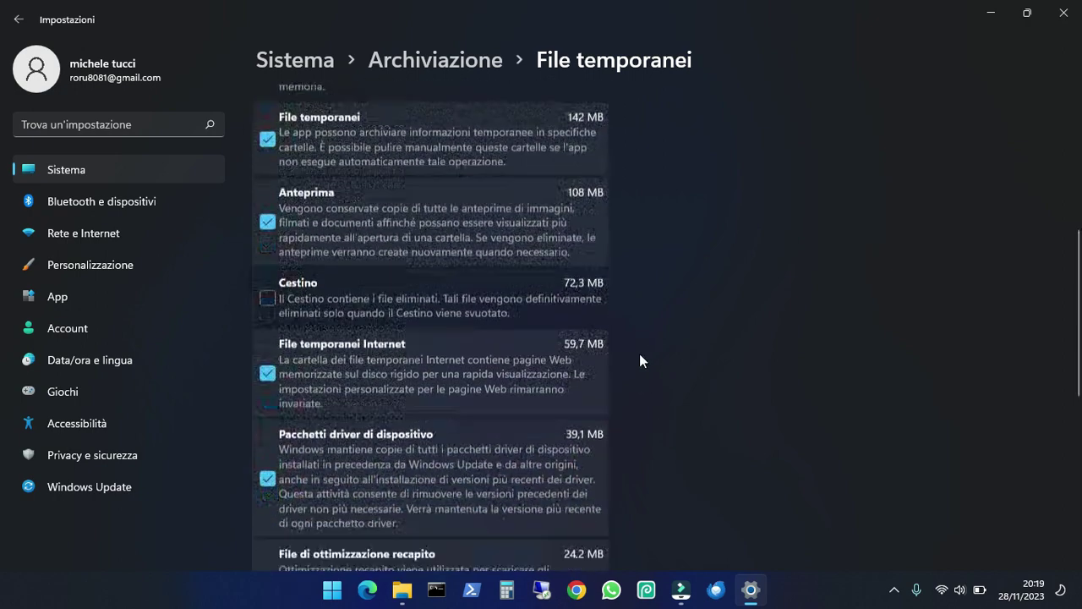
pyautogui.scroll(-8, 638, 349)
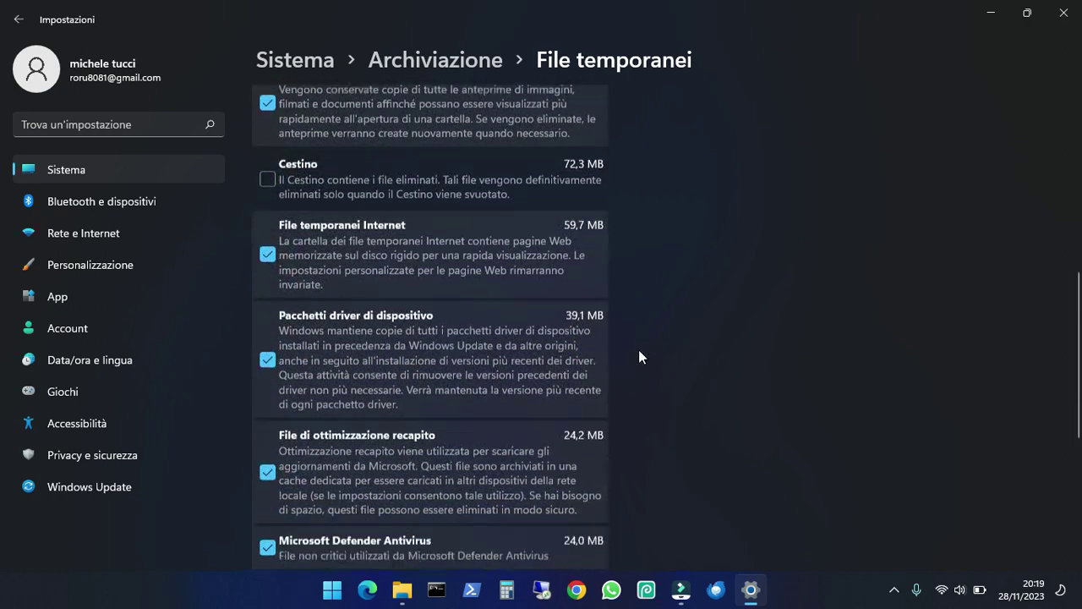
pyautogui.scroll(15, 405, 385)
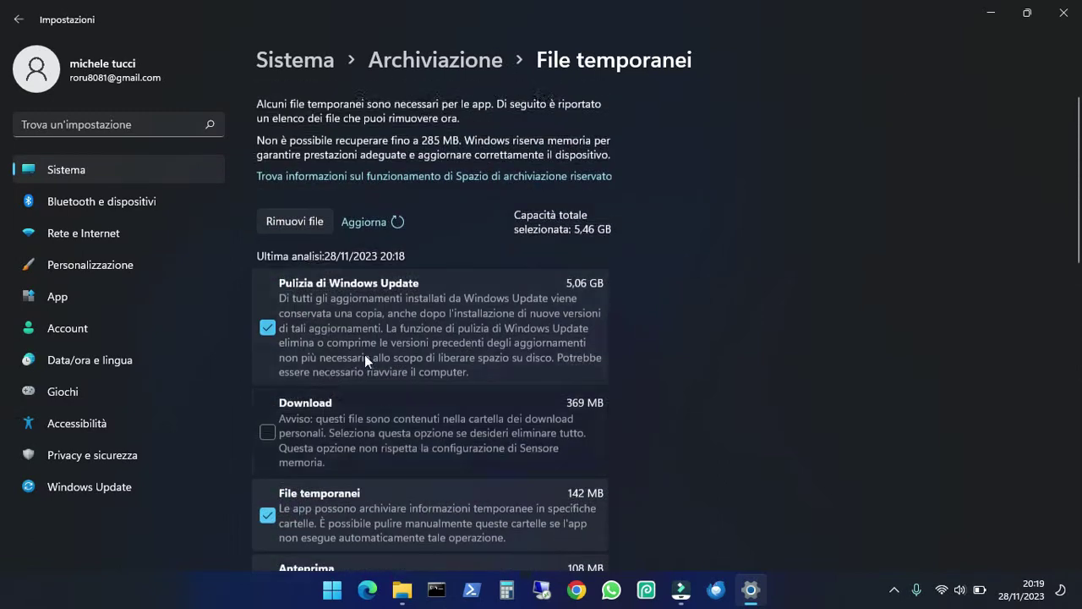
pyautogui.click(294, 219)
pyautogui.click(455, 335)
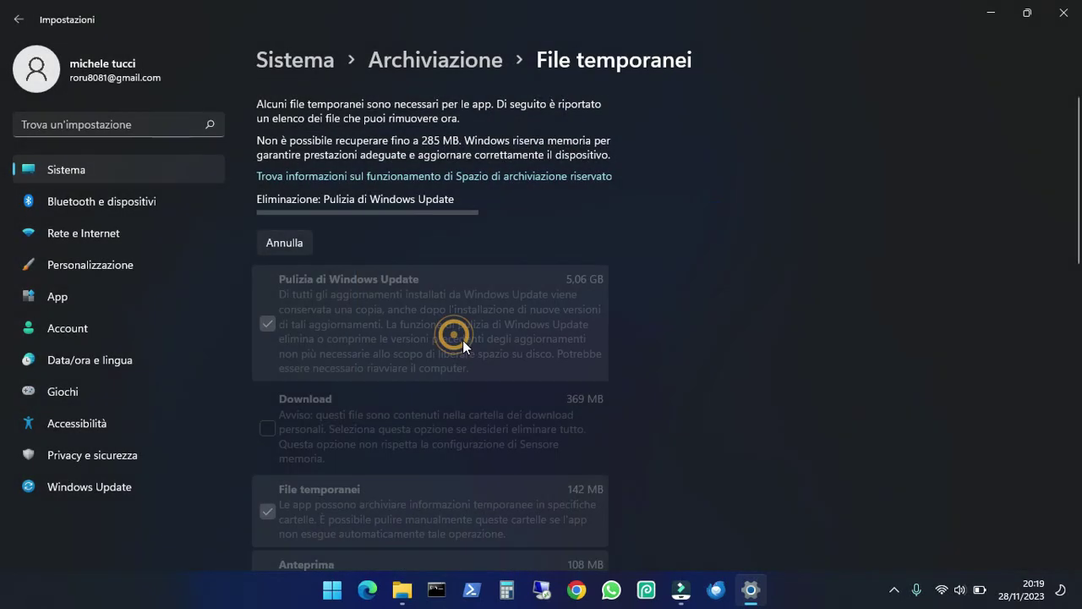
pyautogui.click(991, 13)
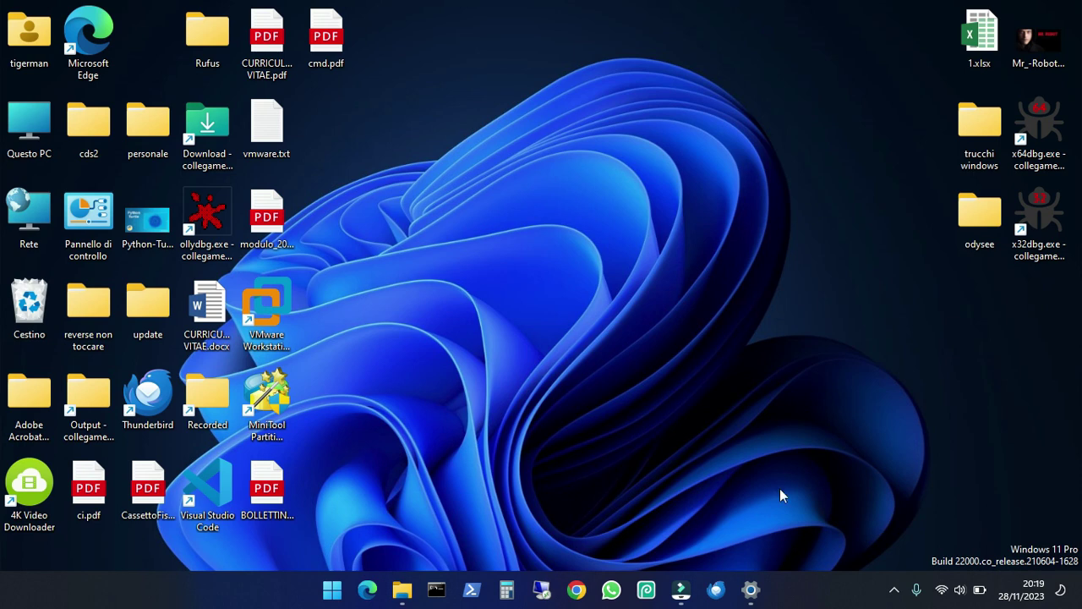
pyautogui.moveTo(751, 590)
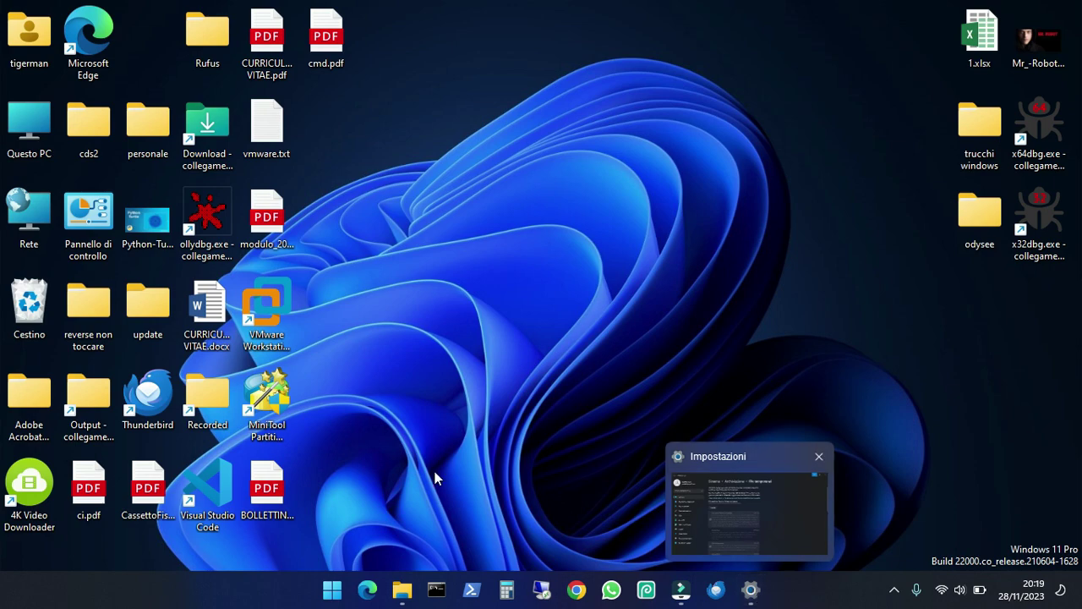
# Step: Switch to File Explorer at the Local folder and check the Elementi nascosti option among the Mostra view settings
pyautogui.click(403, 590)
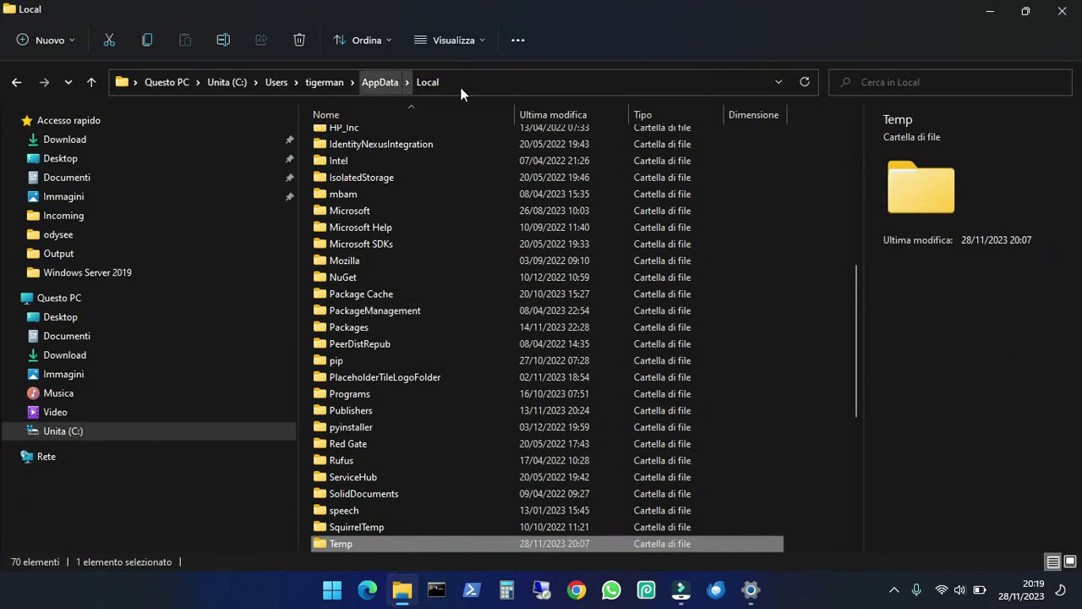
pyautogui.click(473, 41)
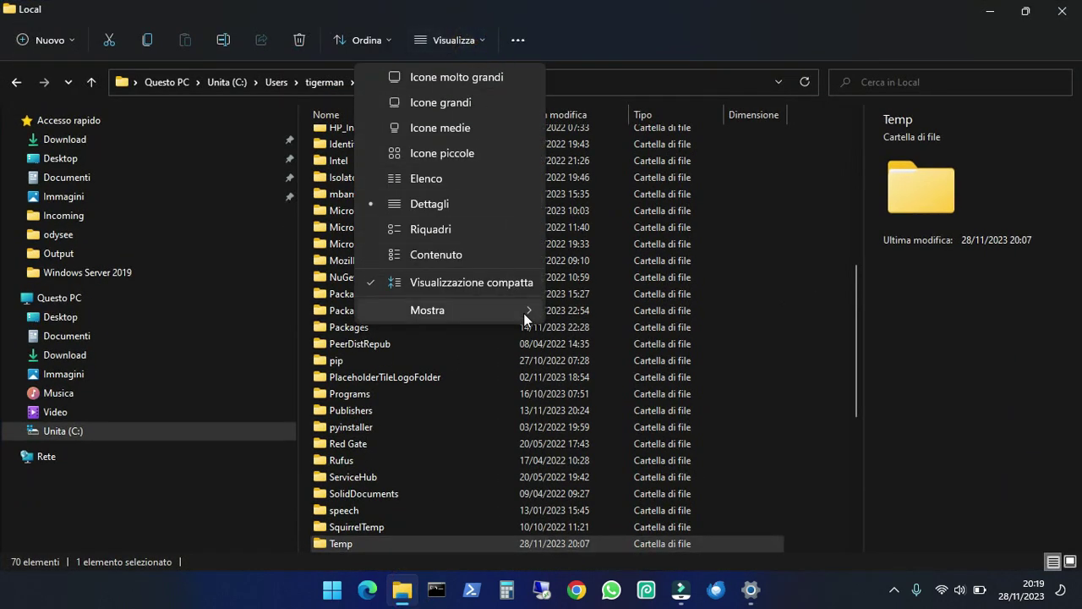
pyautogui.moveTo(523, 313)
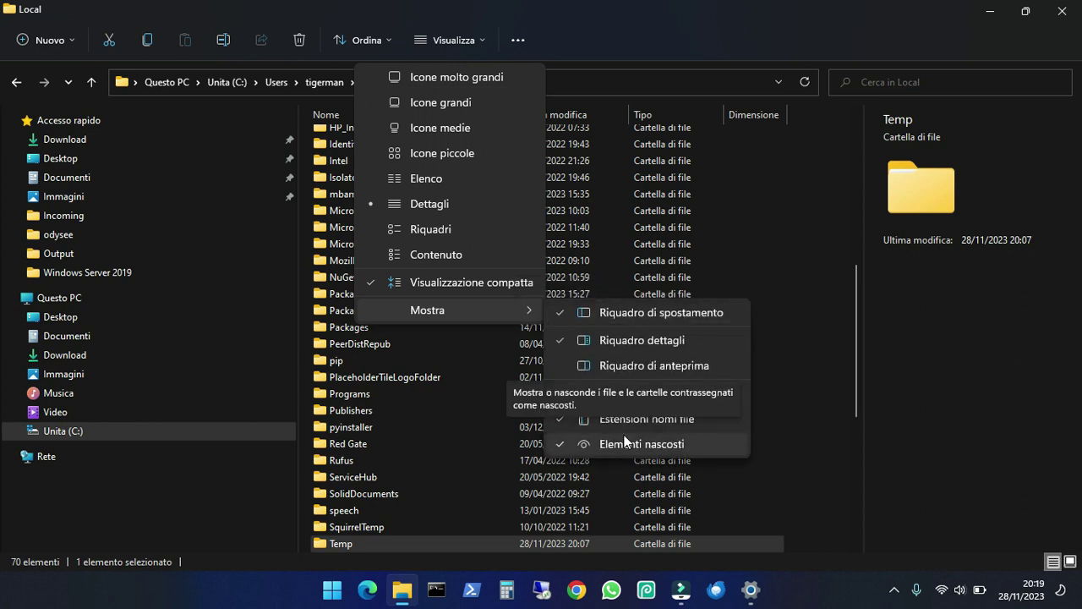
# Step: Show the Local folder's full path as text in the File Explorer window, and close the window
pyautogui.click(559, 85)
pyautogui.click(562, 85)
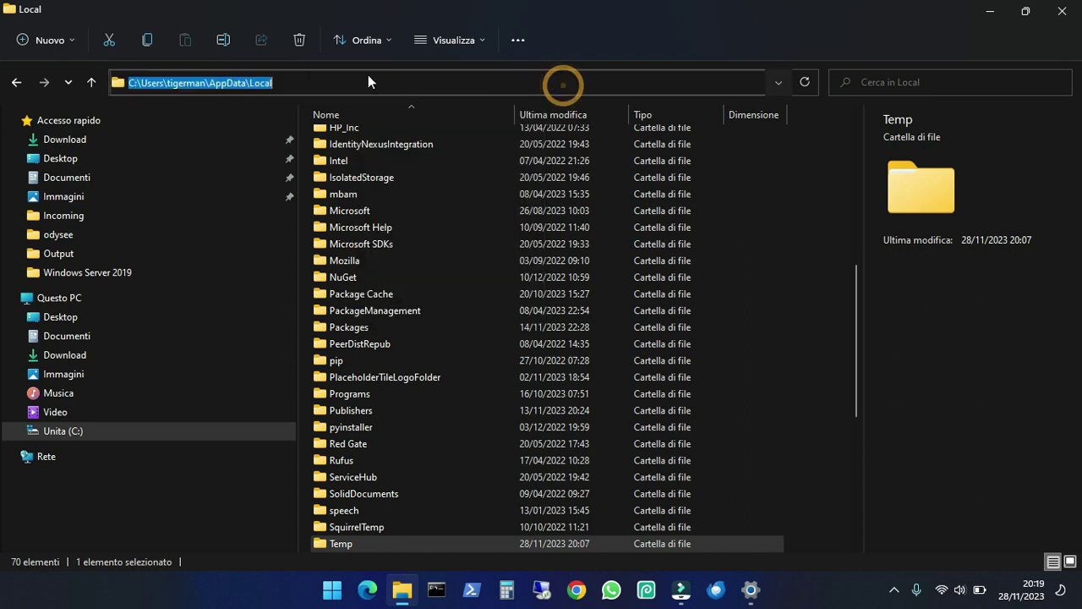
pyautogui.click(293, 82)
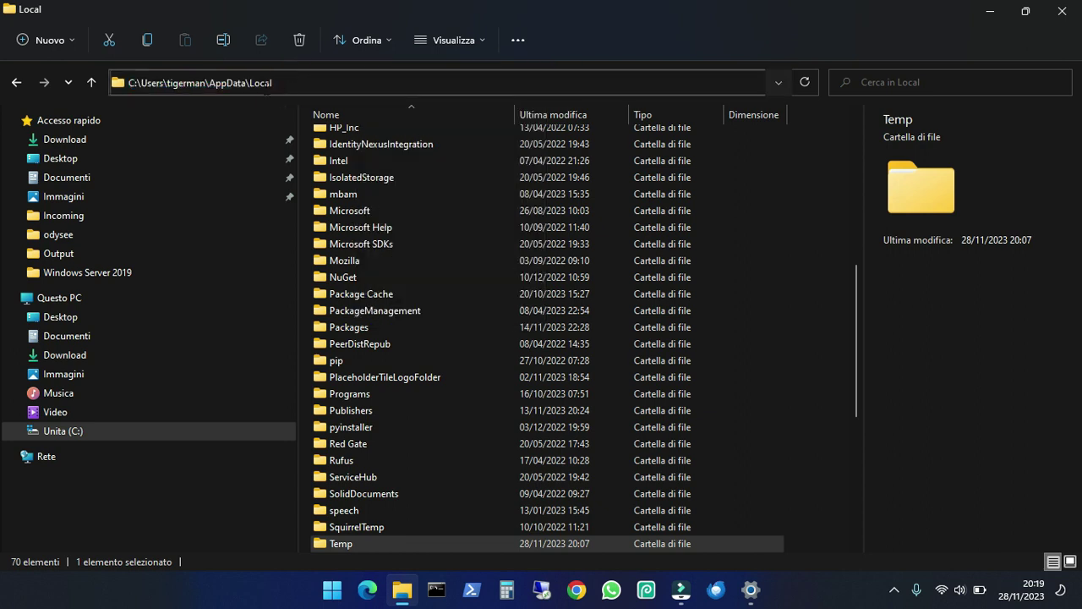
pyautogui.click(293, 80)
pyautogui.click(1064, 11)
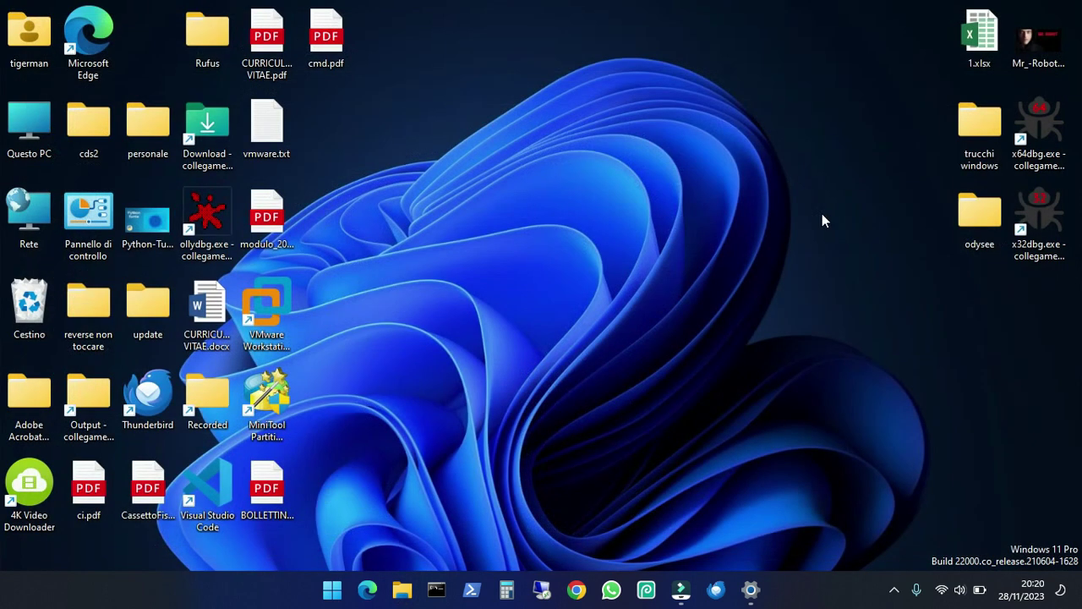